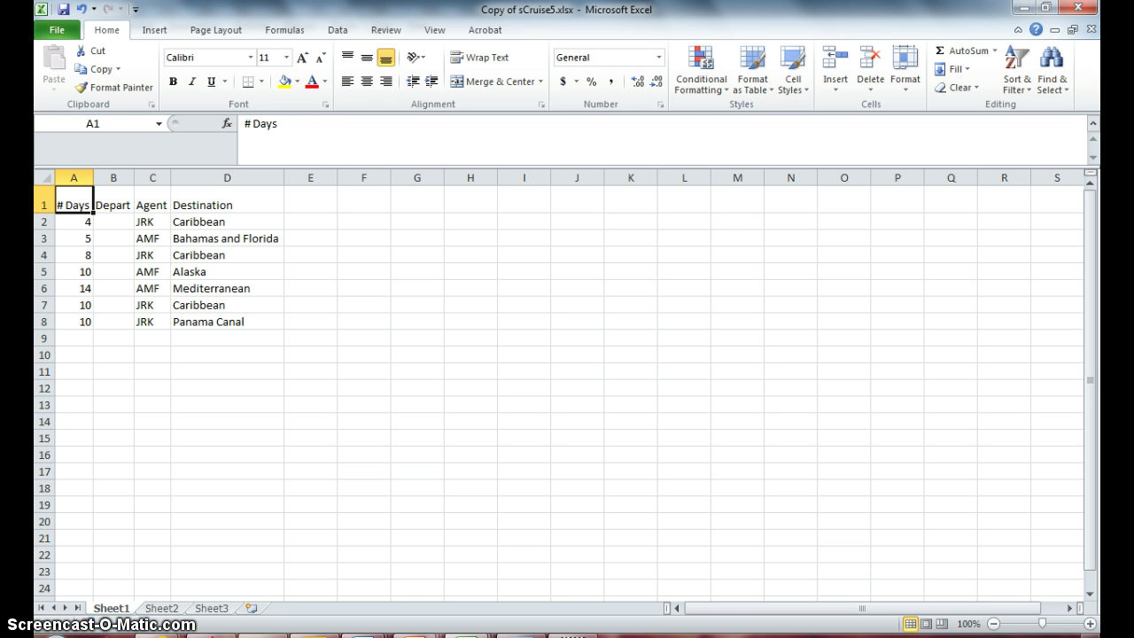
Step: Save the workbook as a new copy named 'Copy of sCruise6'
click(60, 32)
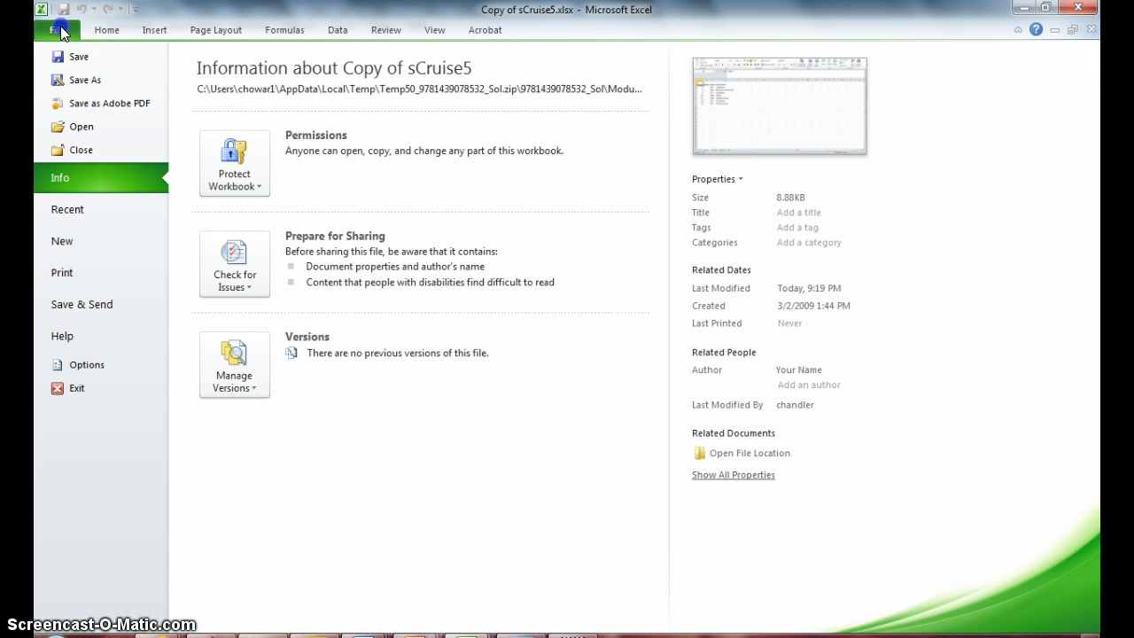
click(69, 79)
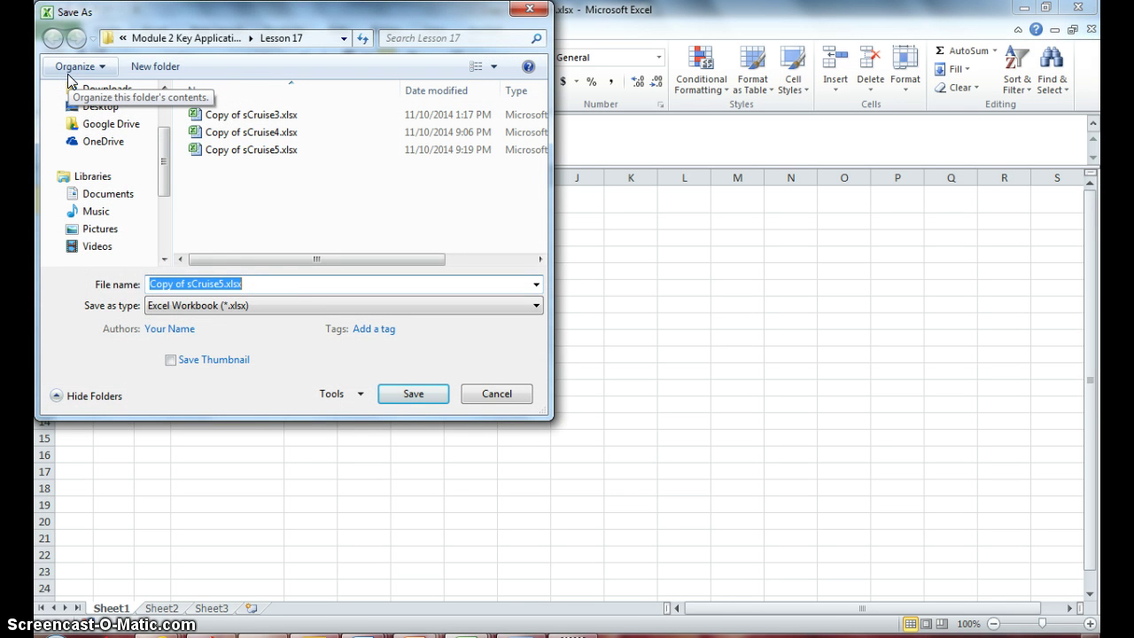
key(BackSpace)
key(BackSpace)
key(BackSpace)
key(BackSpace)
key(BackSpace)
key(BackSpace)
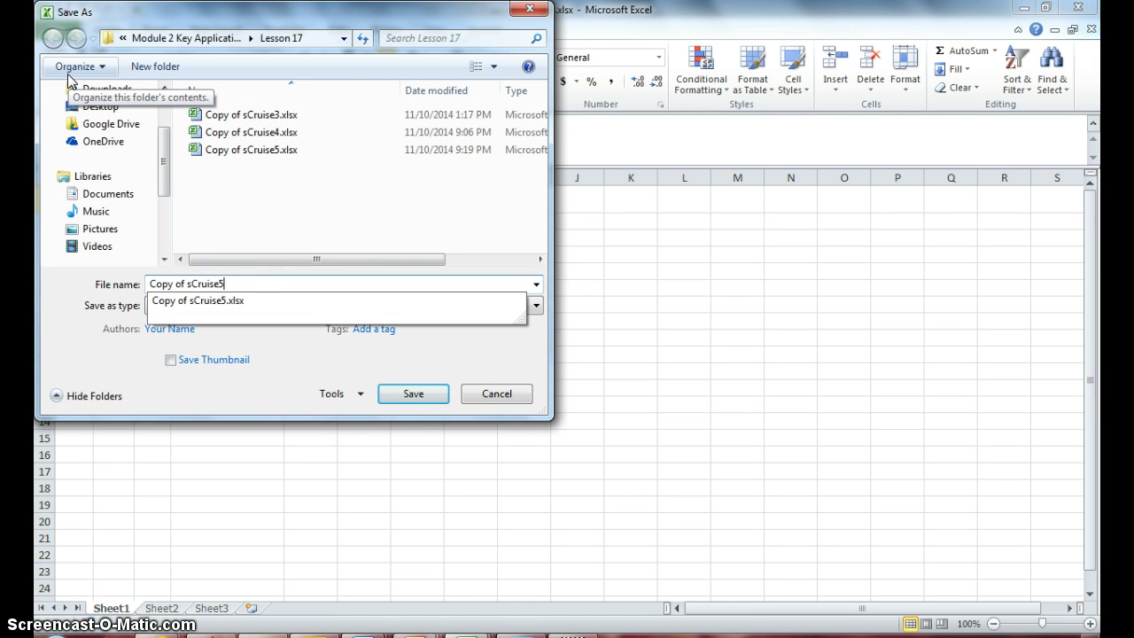
text(6)
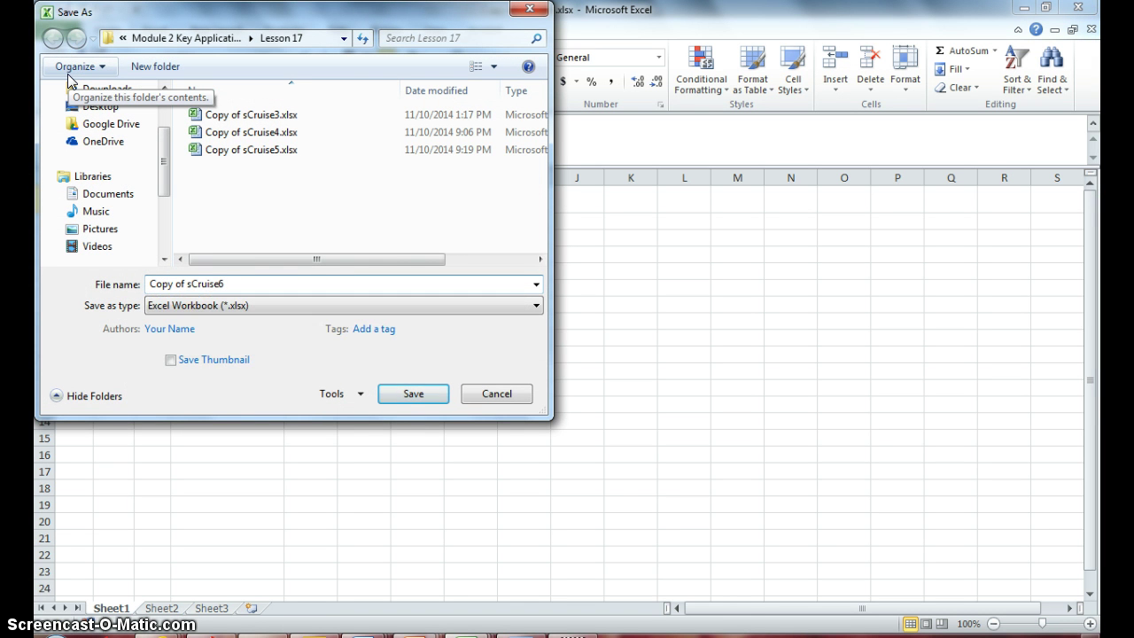
click(409, 394)
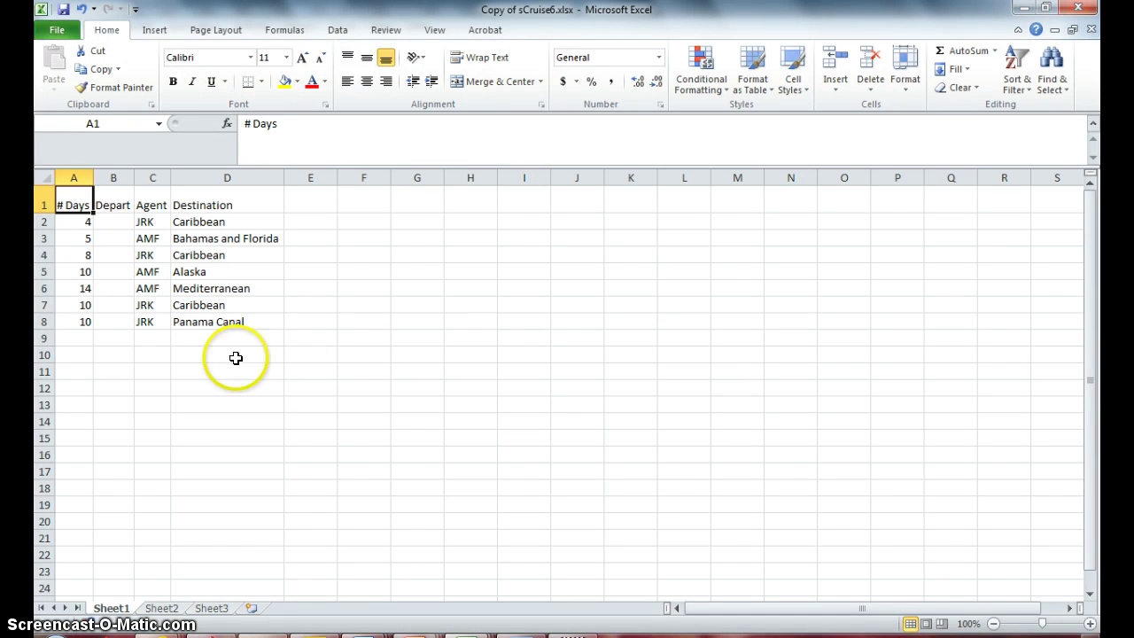
Step: Replace the Mediterranean # Days value 14 in A6 with 10 and reselect A6
click(74, 292)
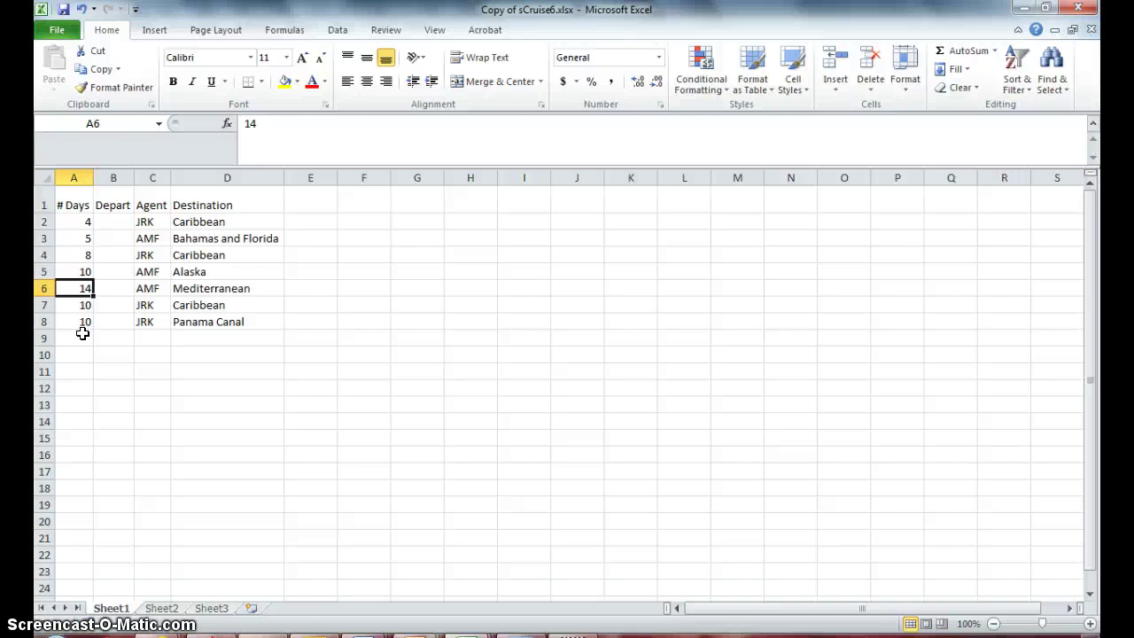
key(Delete)
text(10)
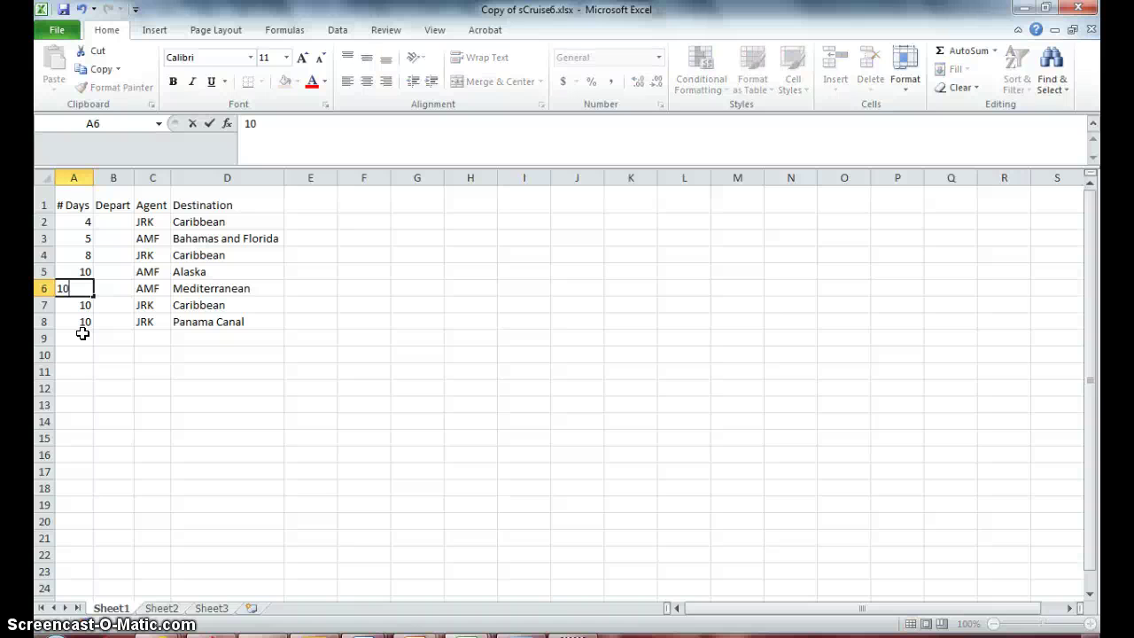
key(Return)
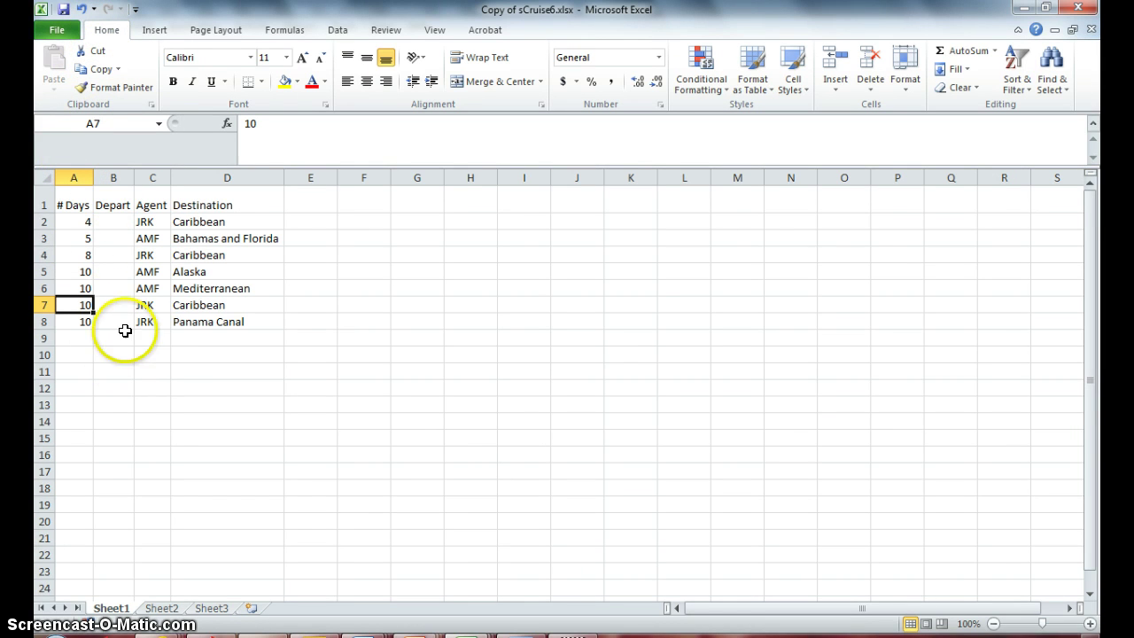
click(80, 288)
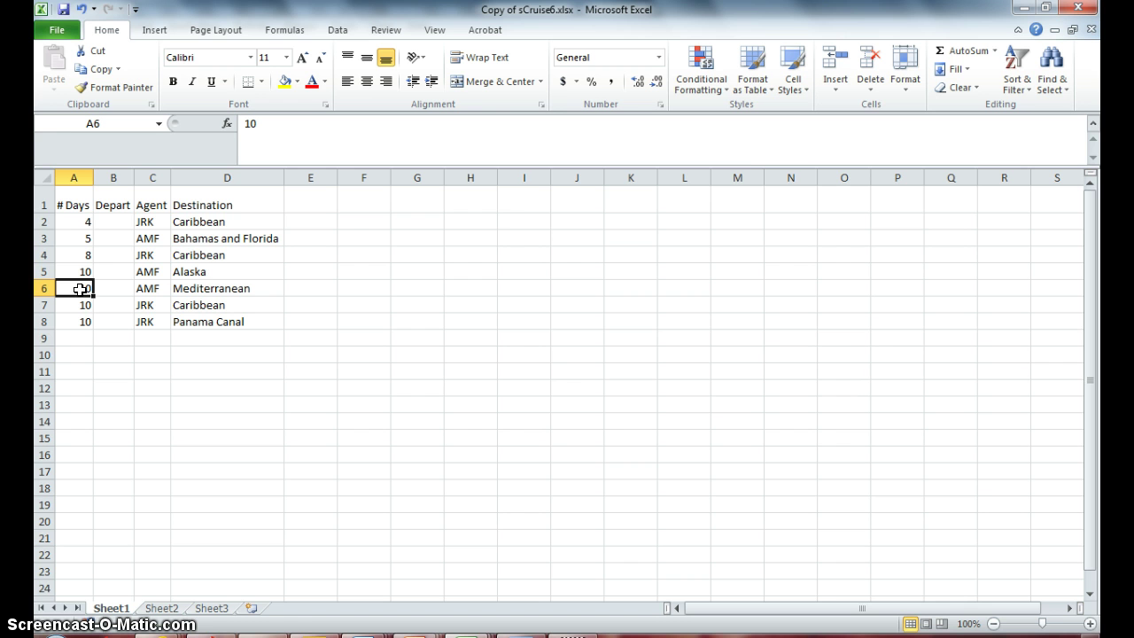
Step: Delete cell A6 with Shift cells up, moving the # Days values below up
click(872, 93)
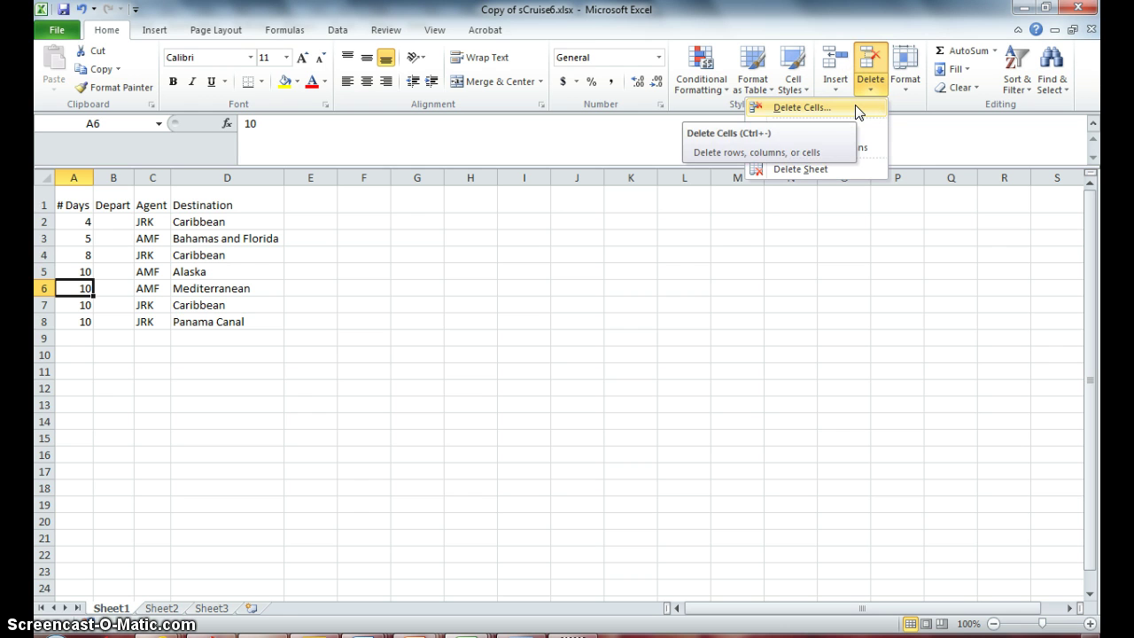
click(857, 110)
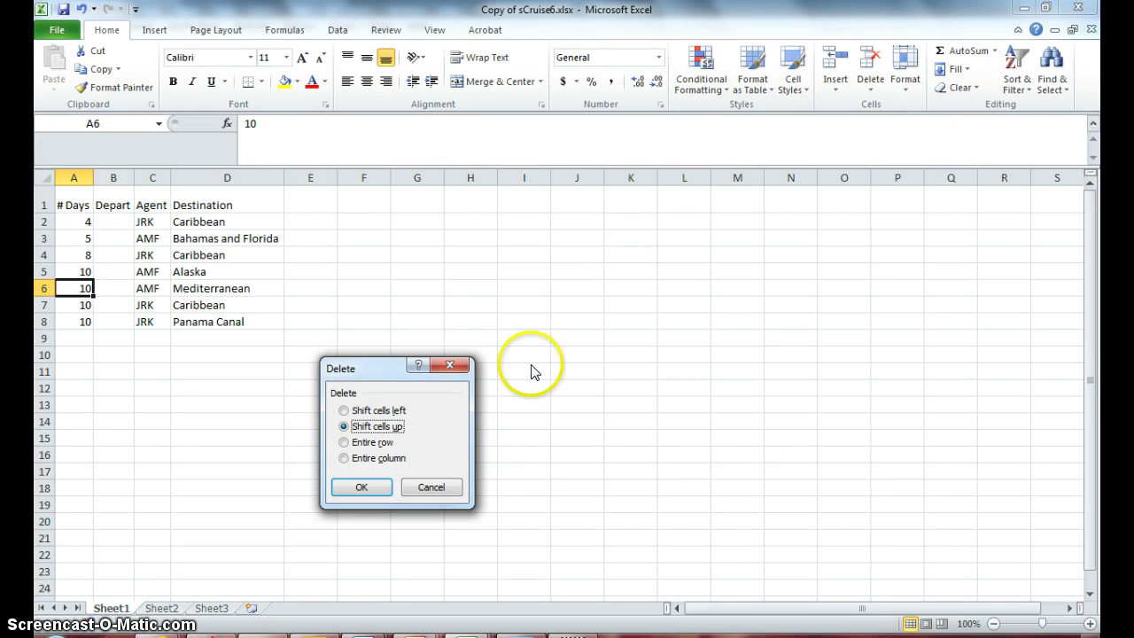
click(353, 494)
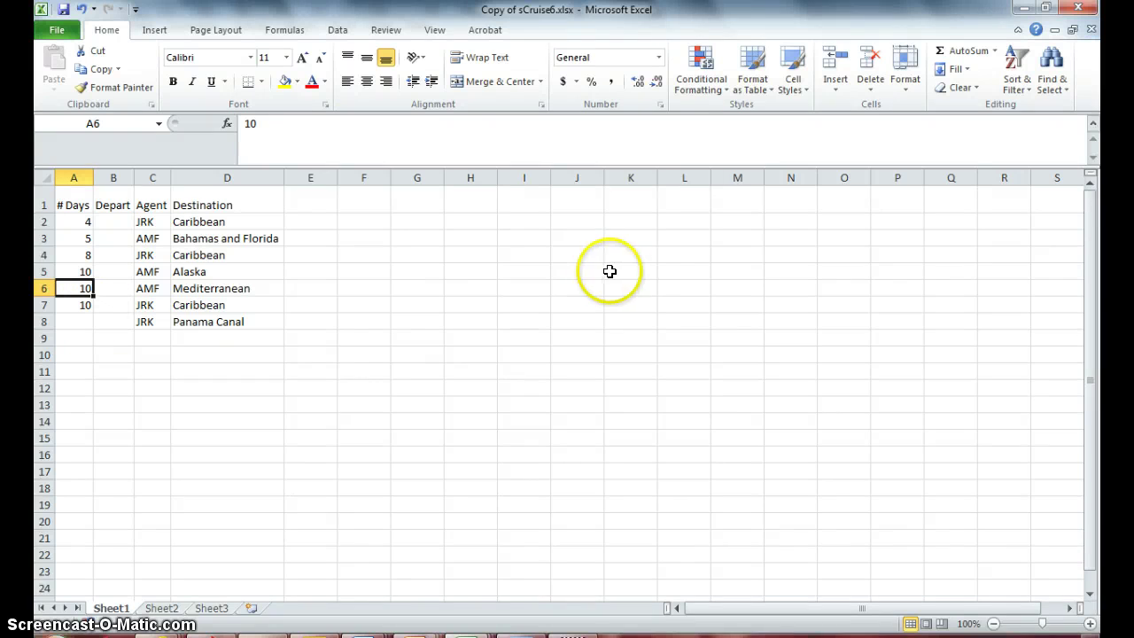
Step: Insert a blank cell at A6 with Shift cells down, pushing # Days values down
click(836, 89)
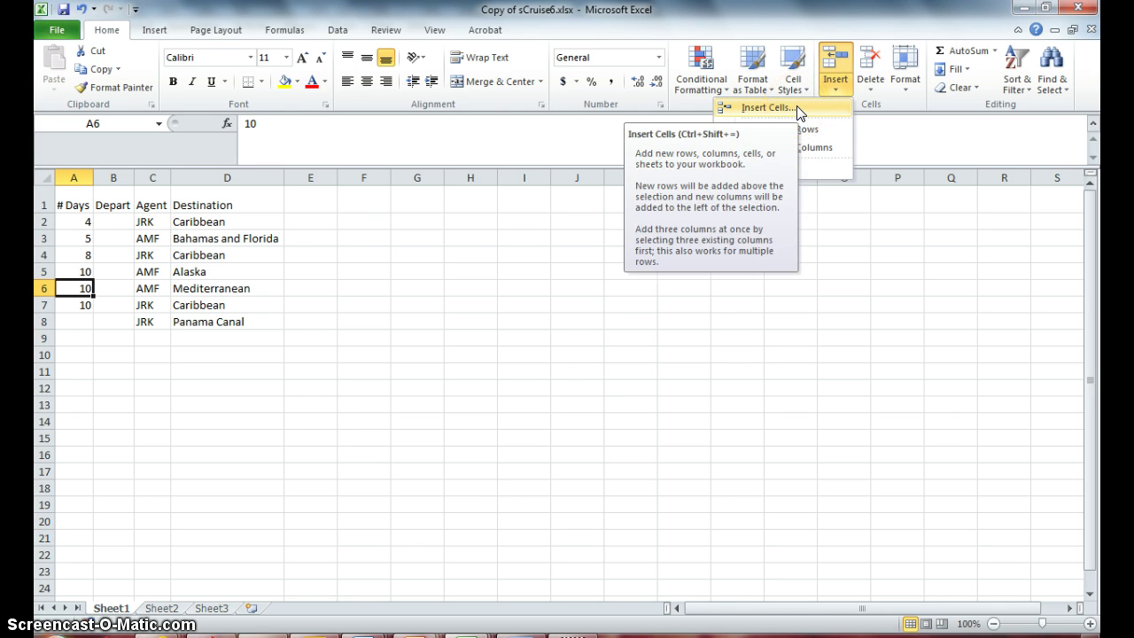
click(796, 106)
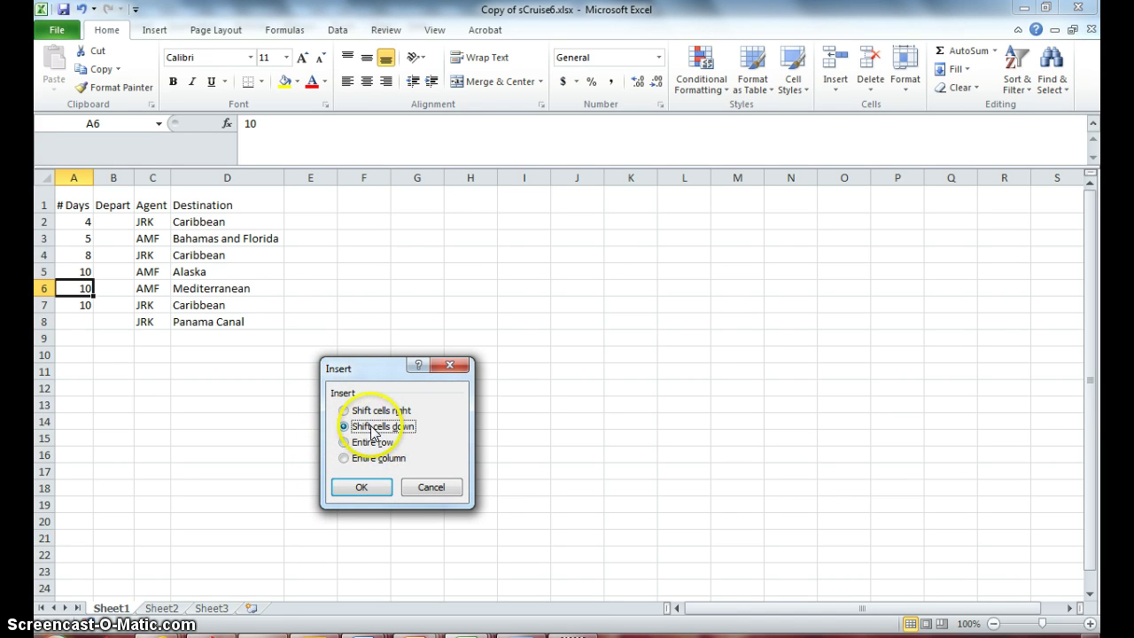
click(360, 489)
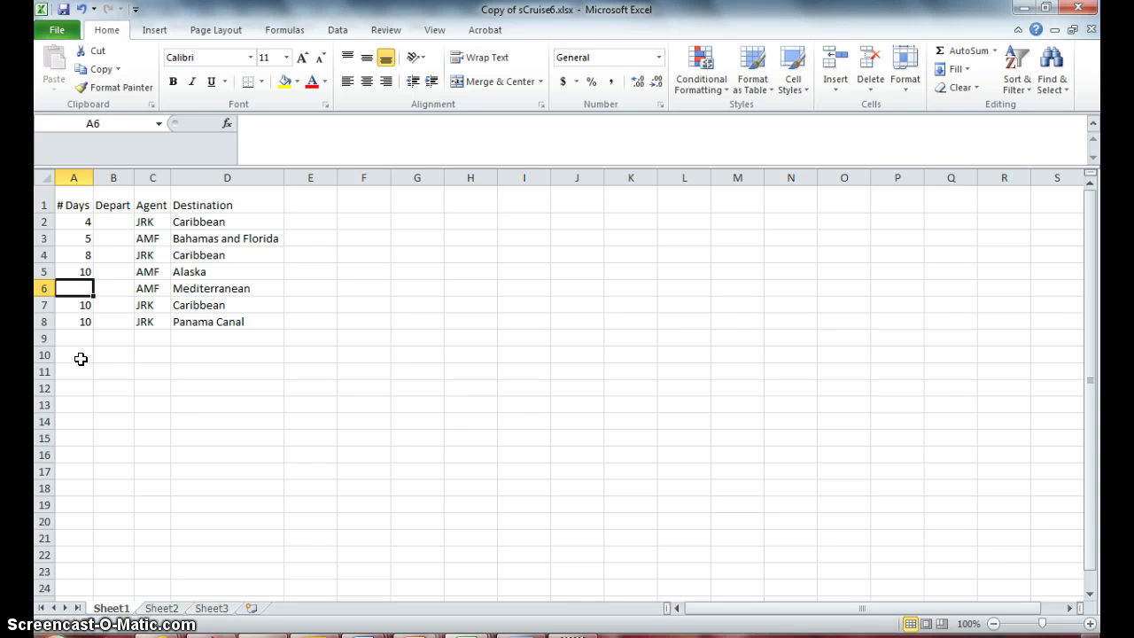
Step: Enter 14 in A6 as the Mediterranean cruise's # Days
text(14)
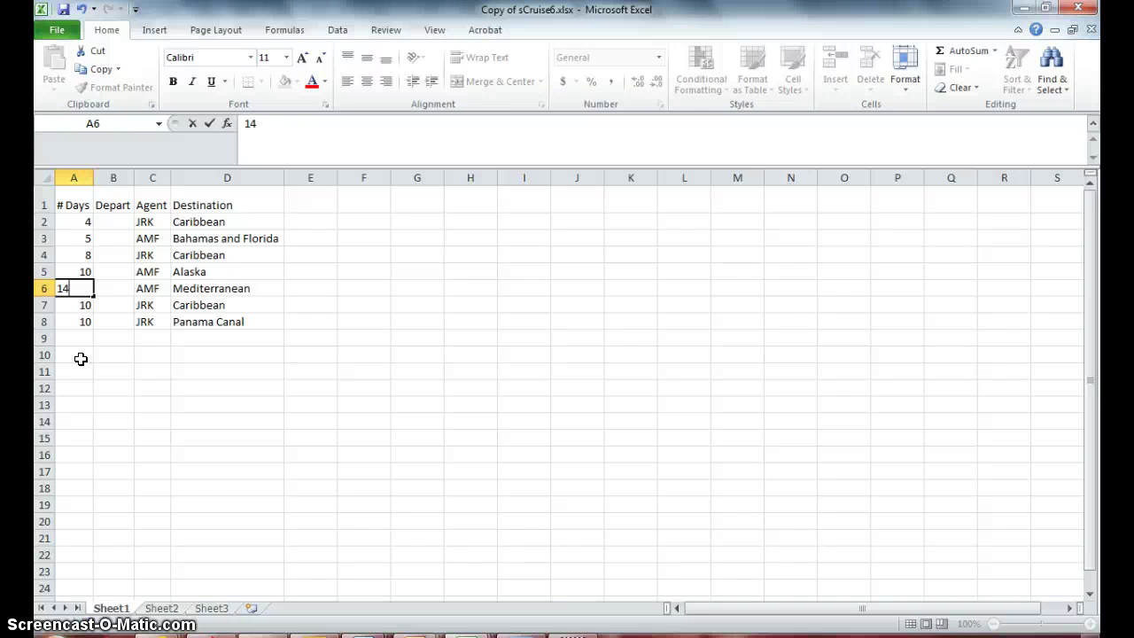
key(Return)
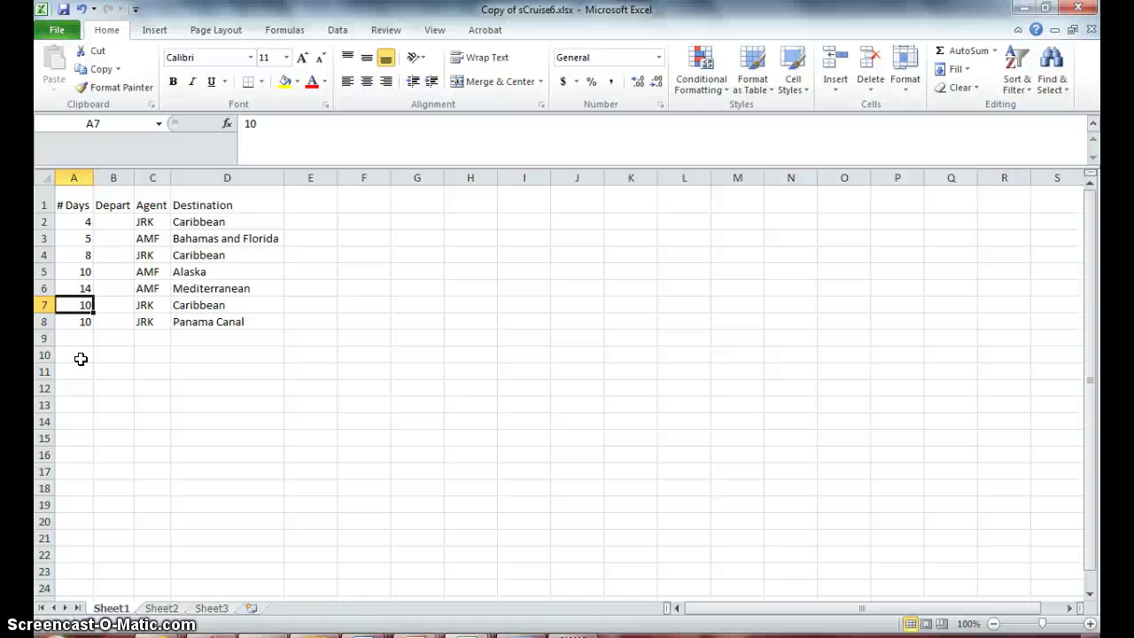
Step: Copy the Caribbean destination from D4 and paste it into D9
click(198, 259)
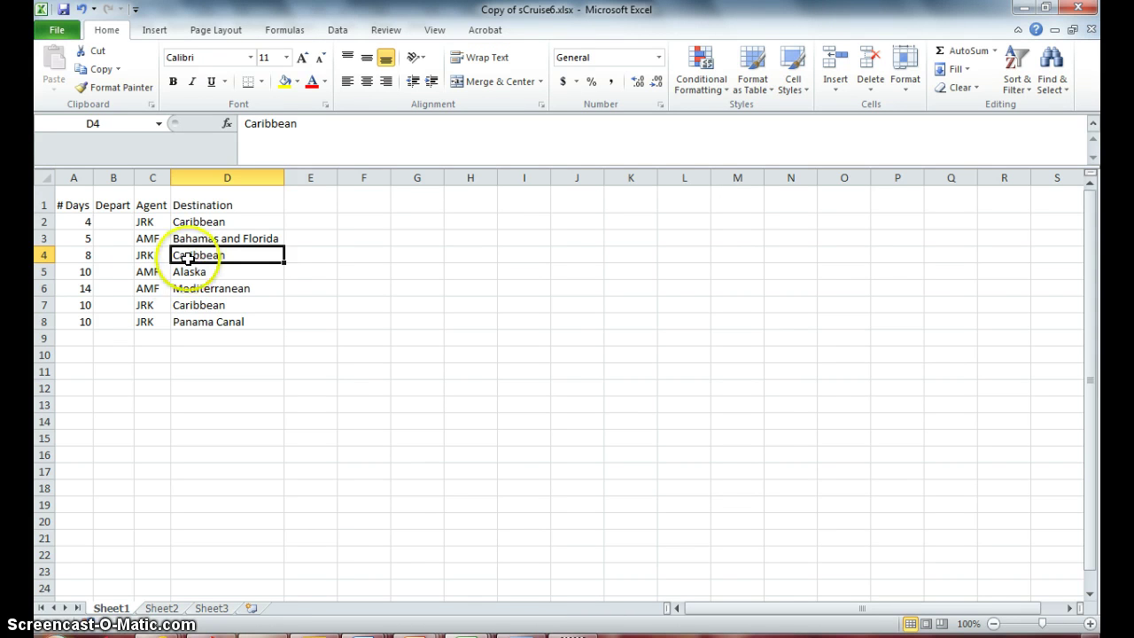
click(93, 71)
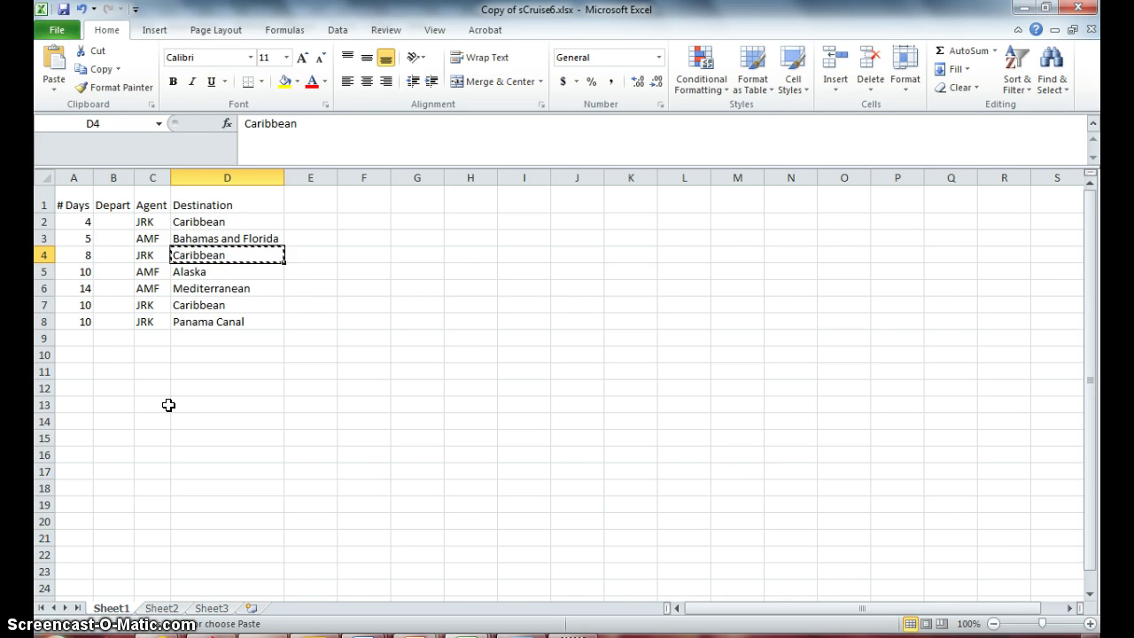
click(203, 338)
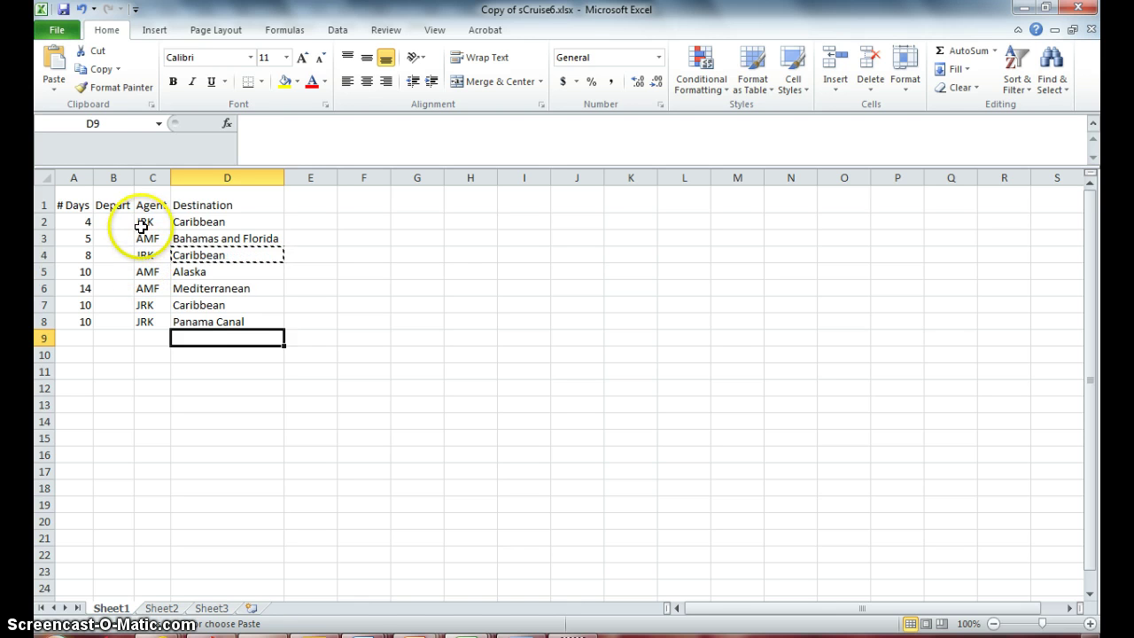
click(56, 69)
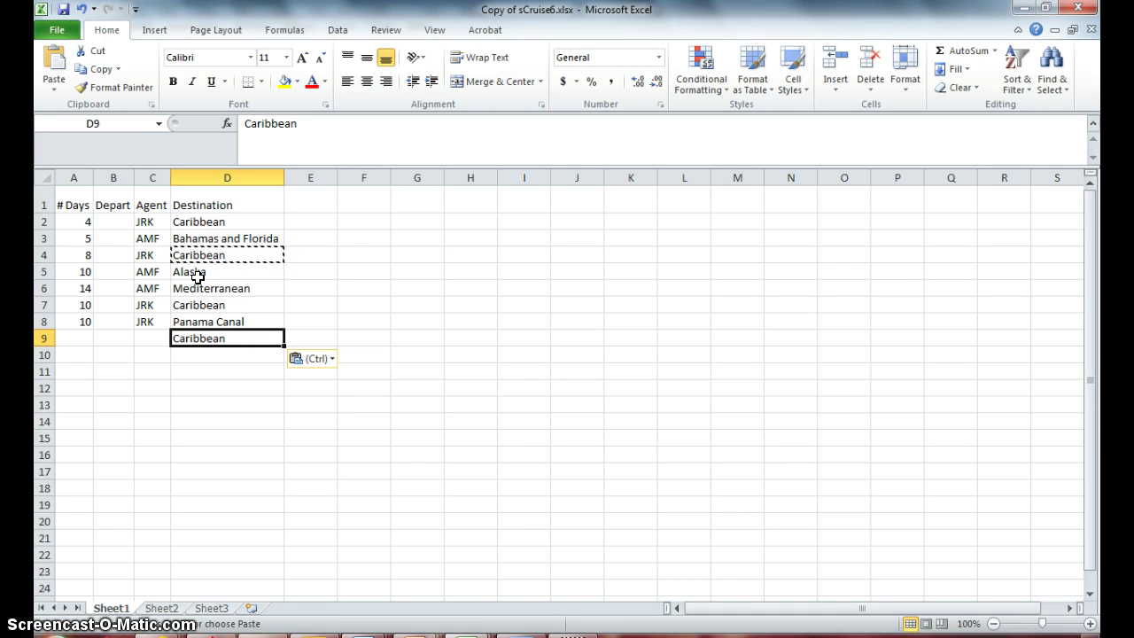
key(Escape)
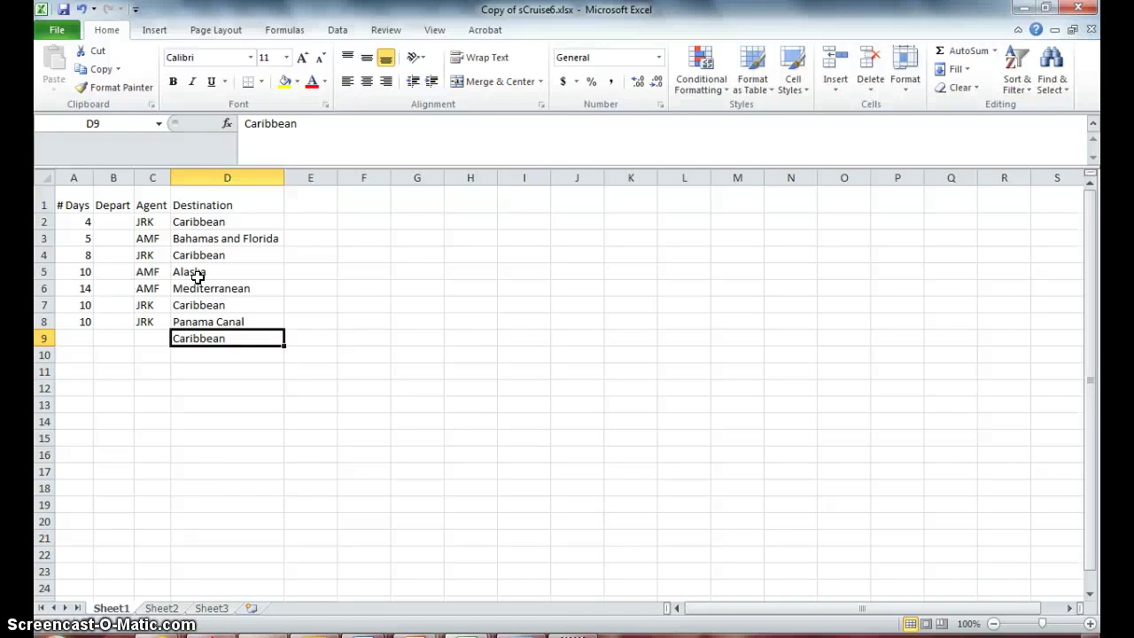
Step: Cut the Depart heading from B1 and paste it into E1
click(110, 208)
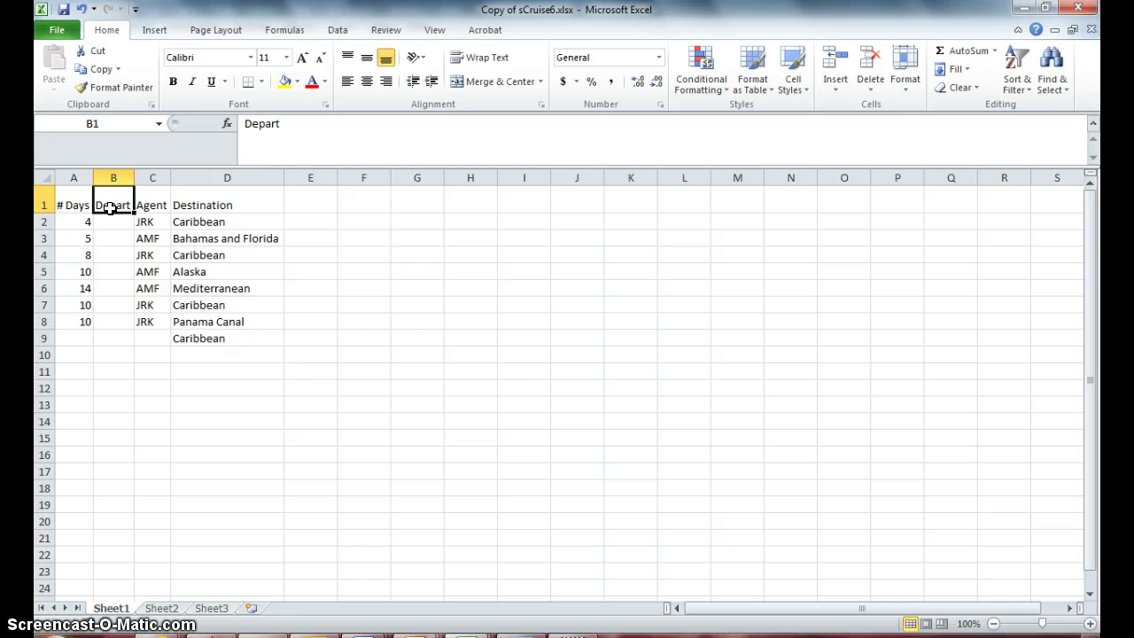
click(97, 53)
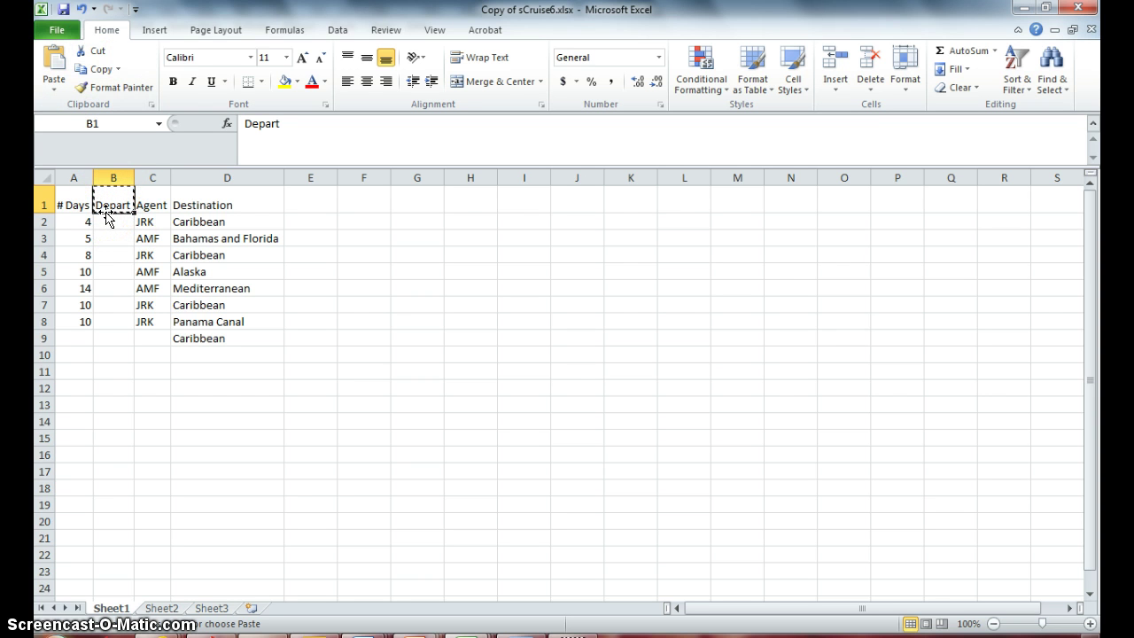
click(300, 198)
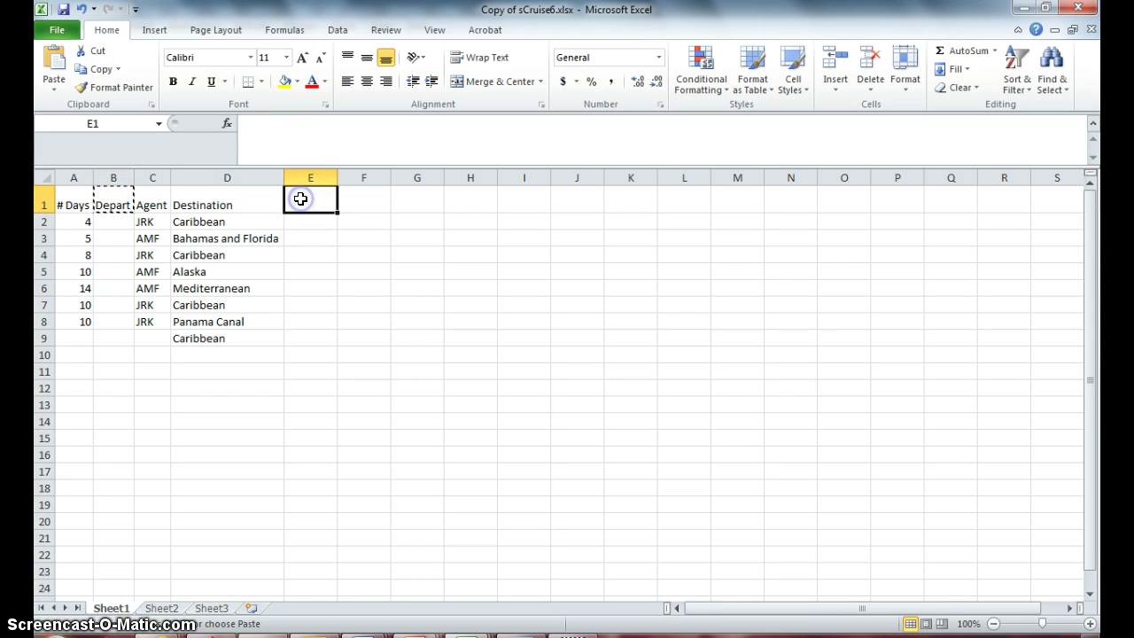
click(53, 67)
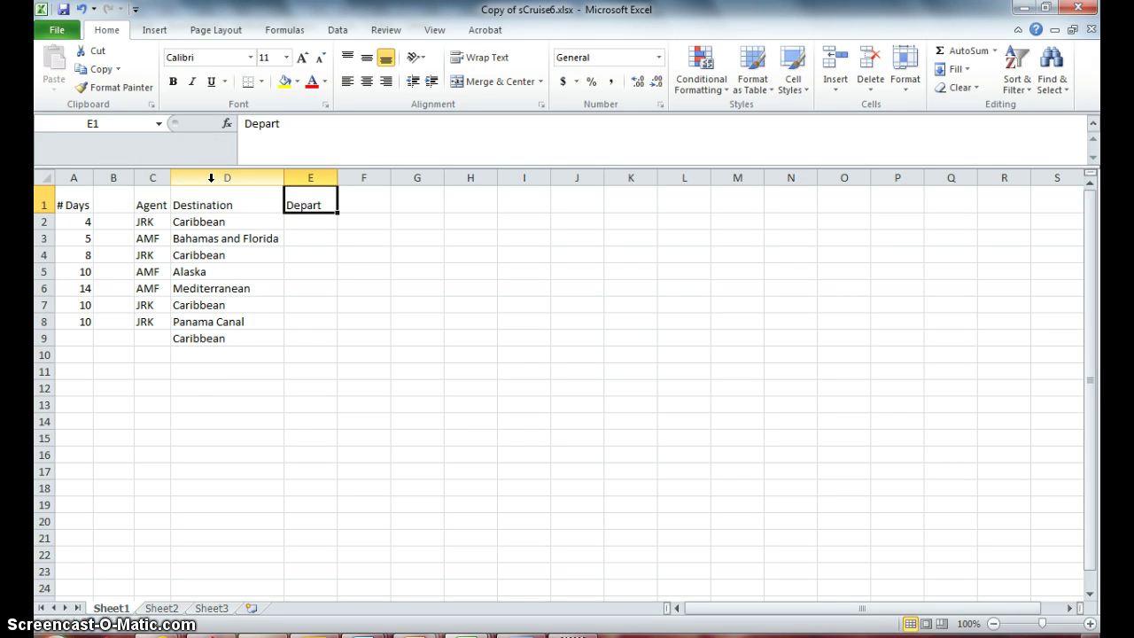
Step: Cut the Destination column D and paste it into empty column B
click(211, 178)
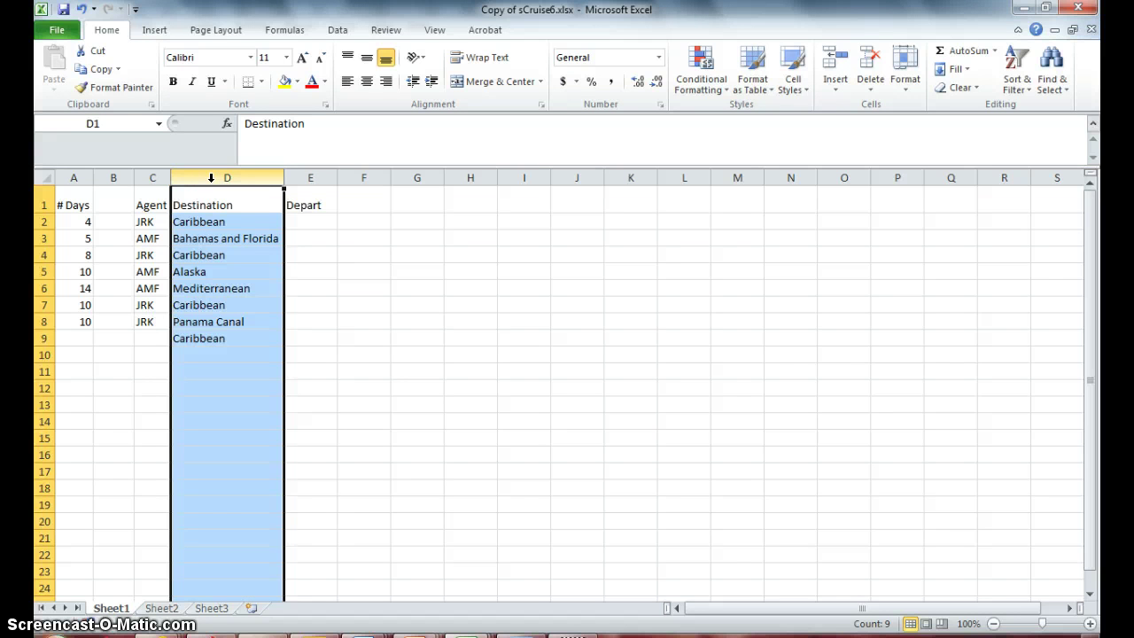
click(97, 59)
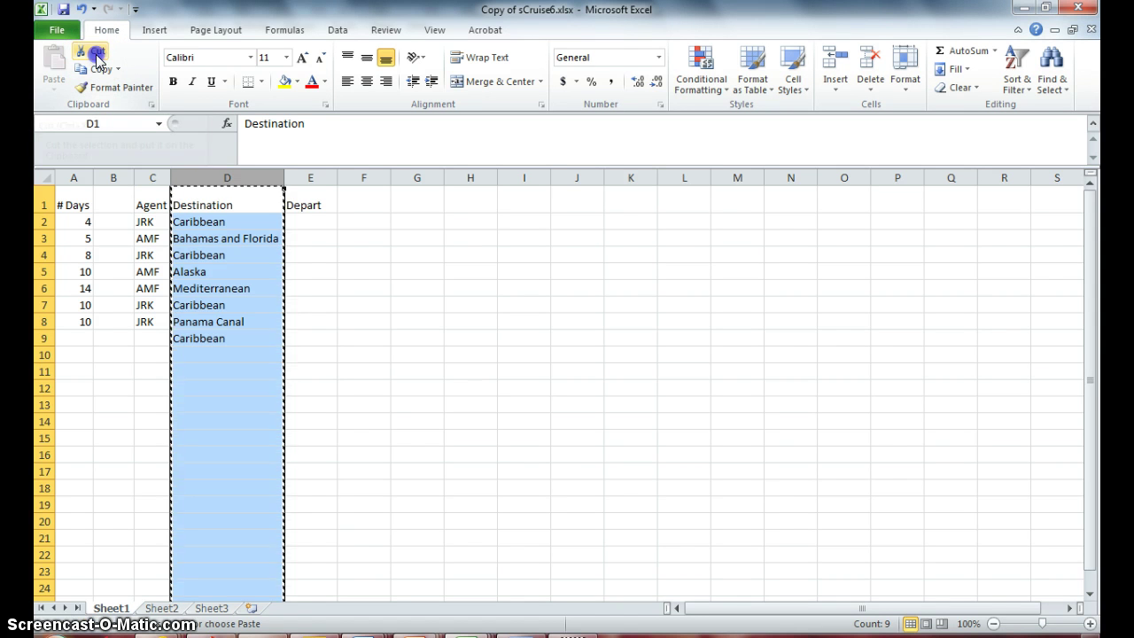
click(111, 176)
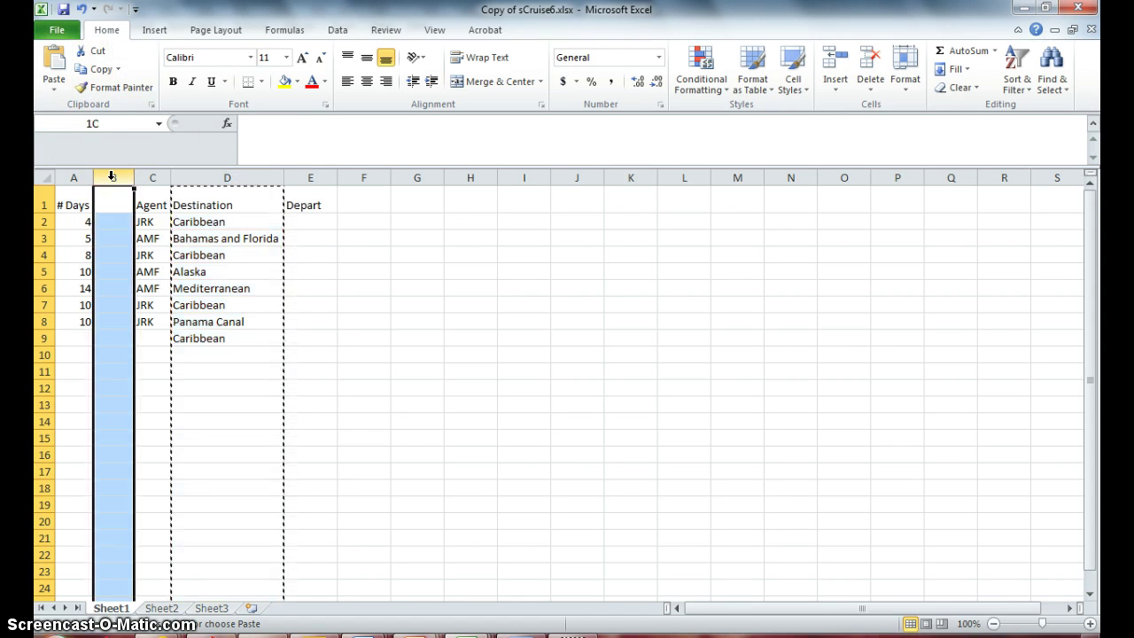
click(112, 177)
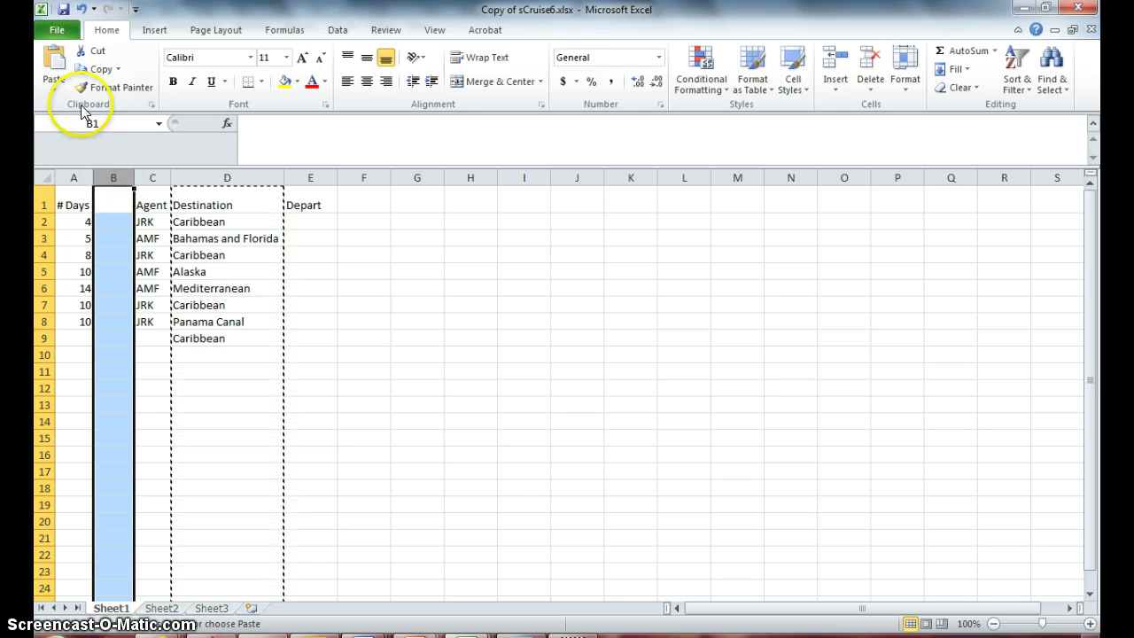
click(51, 58)
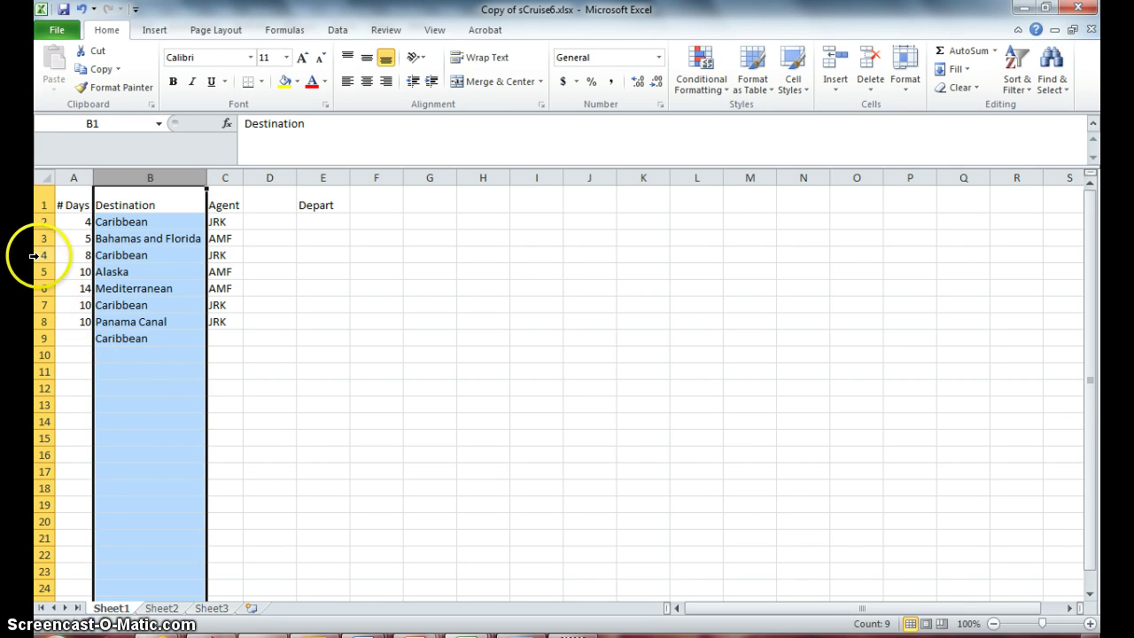
Step: Insert two blank sheet rows at rows 4–5 via Insert Sheet Rows
drag(33, 256, 36, 272)
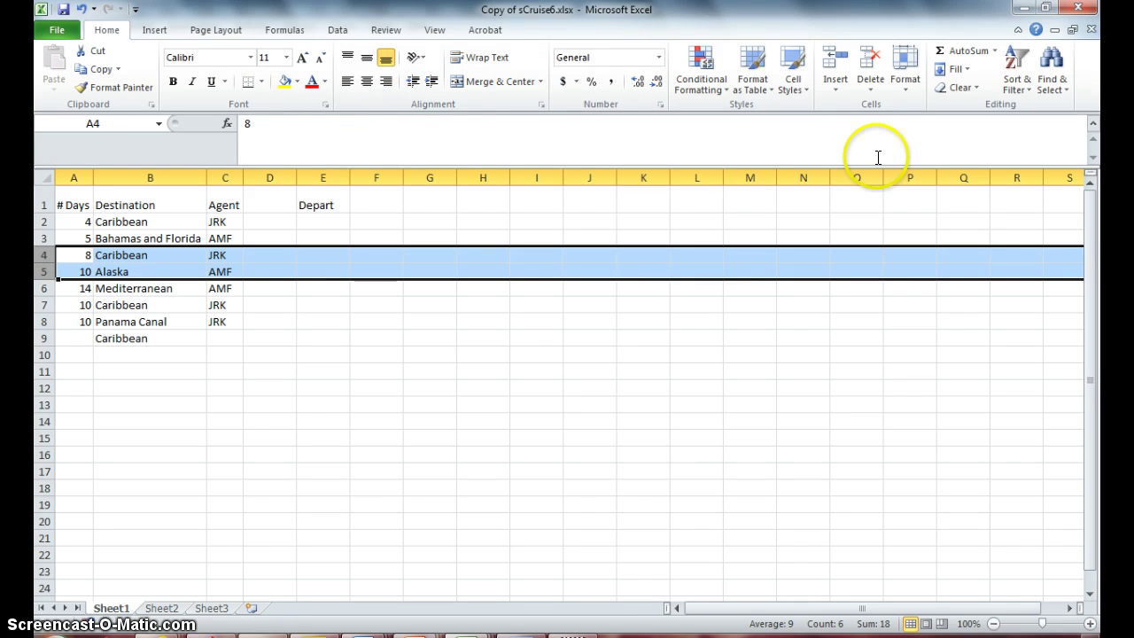
click(837, 86)
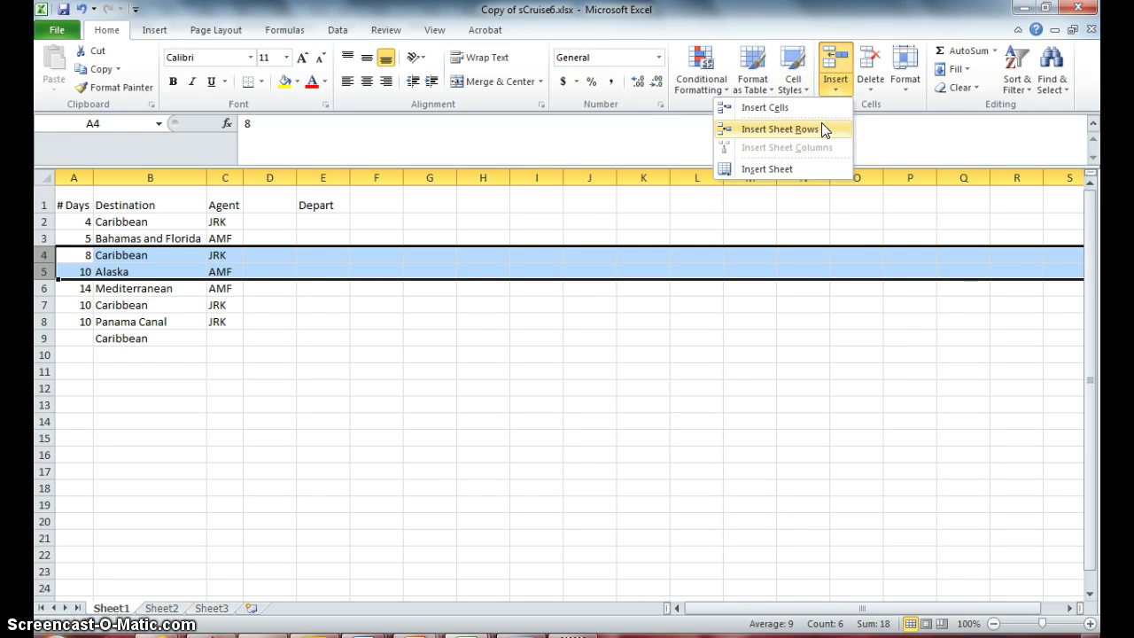
click(822, 124)
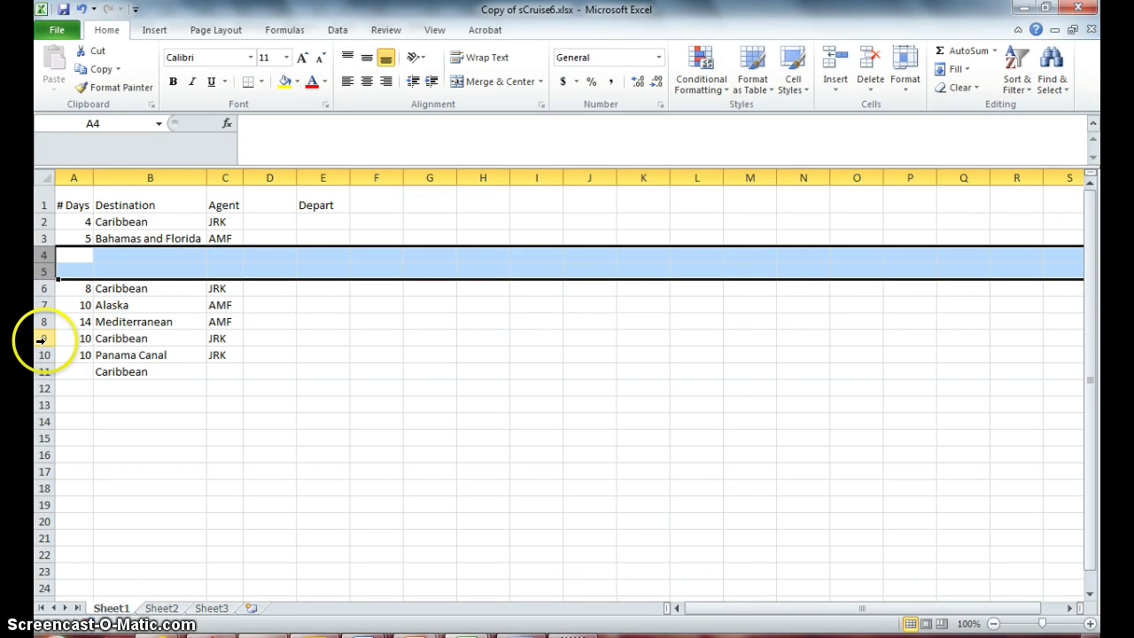
Step: Cut the Caribbean and Panama Canal rows 9–10 and paste them at A4
drag(39, 345, 39, 356)
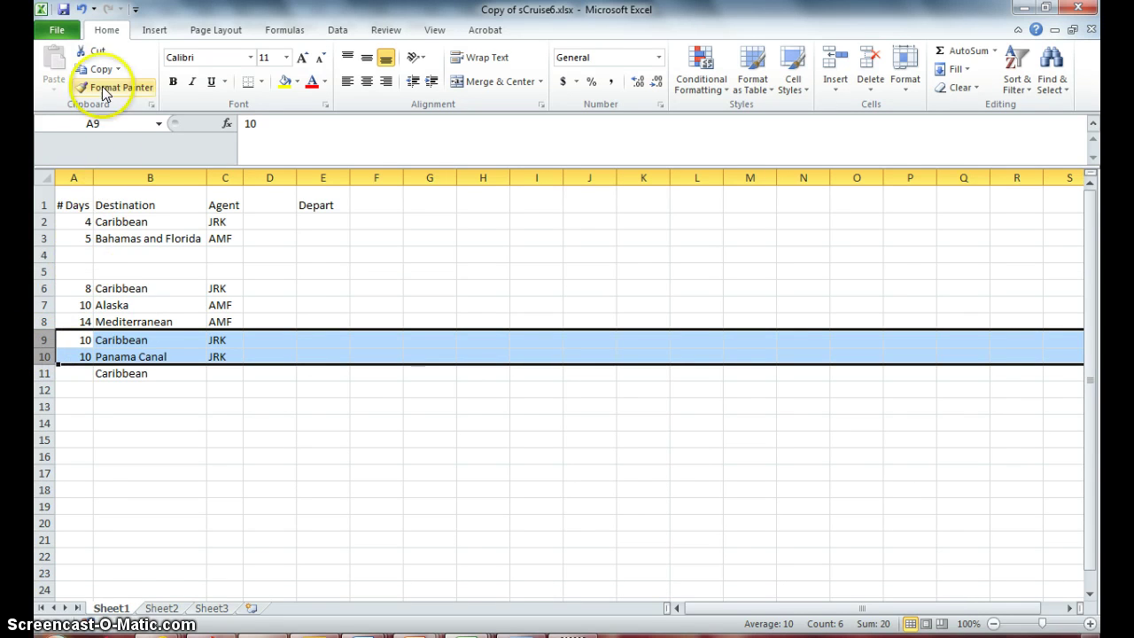
click(97, 52)
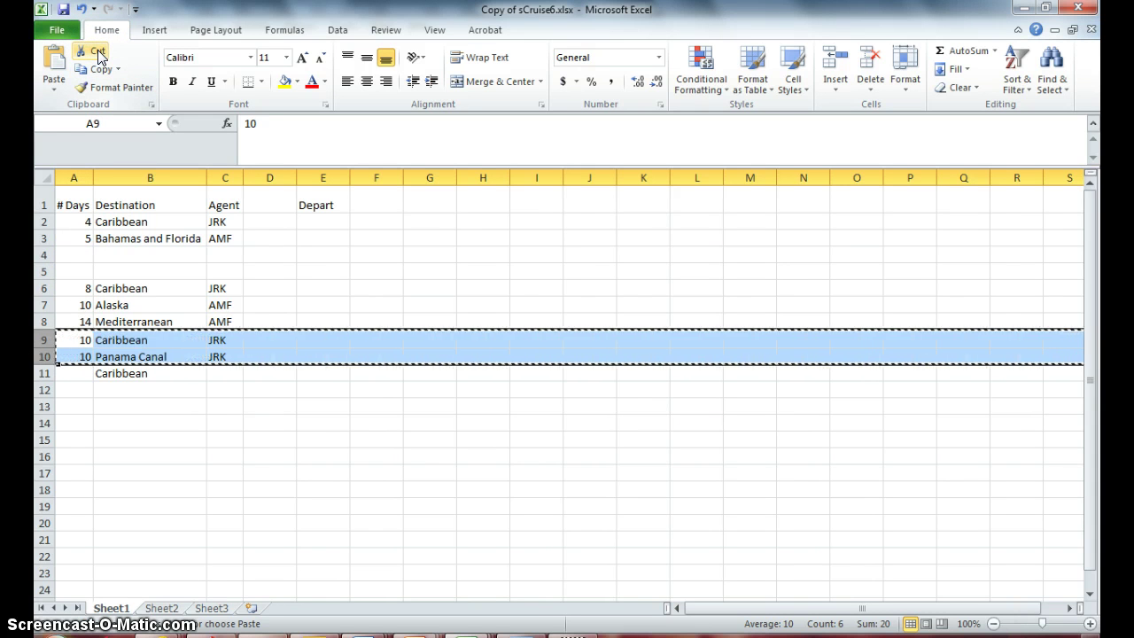
click(68, 254)
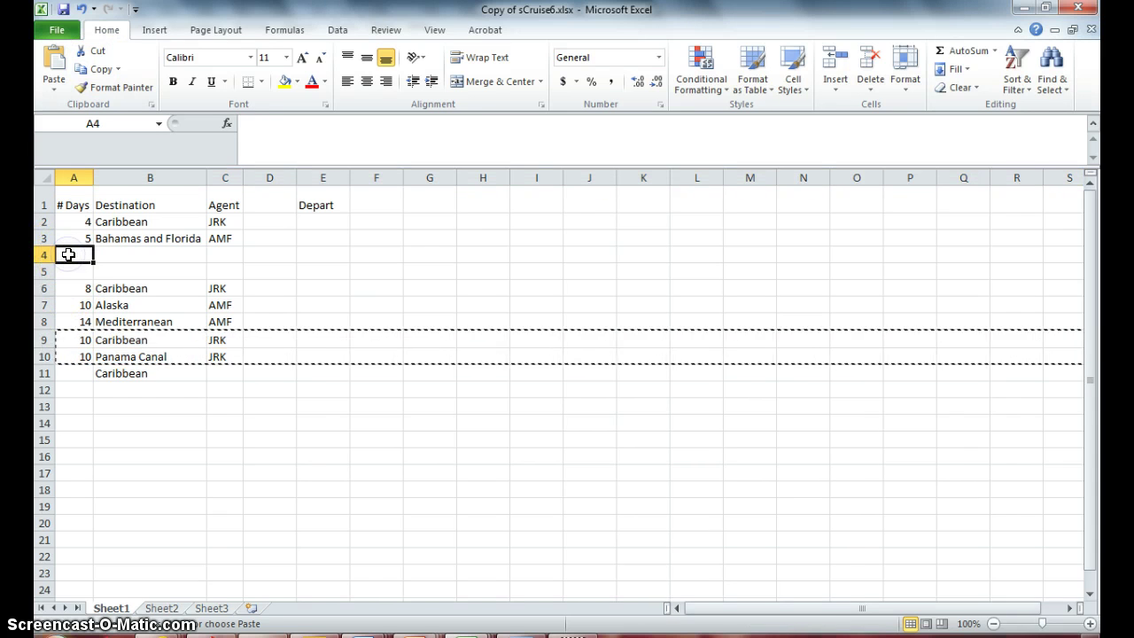
click(55, 75)
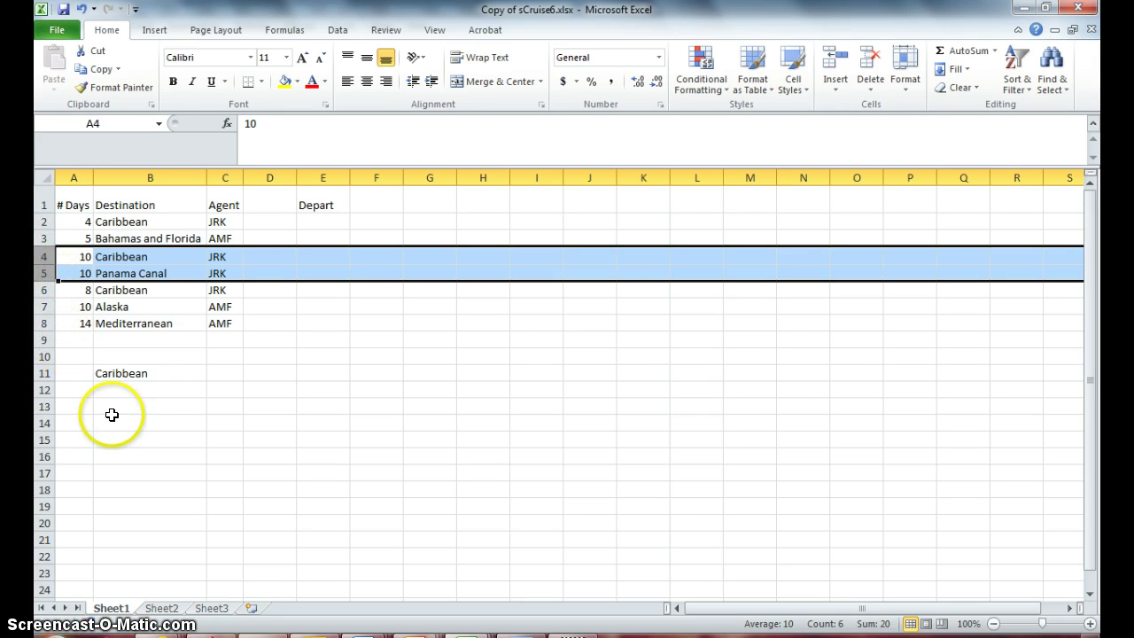
click(111, 419)
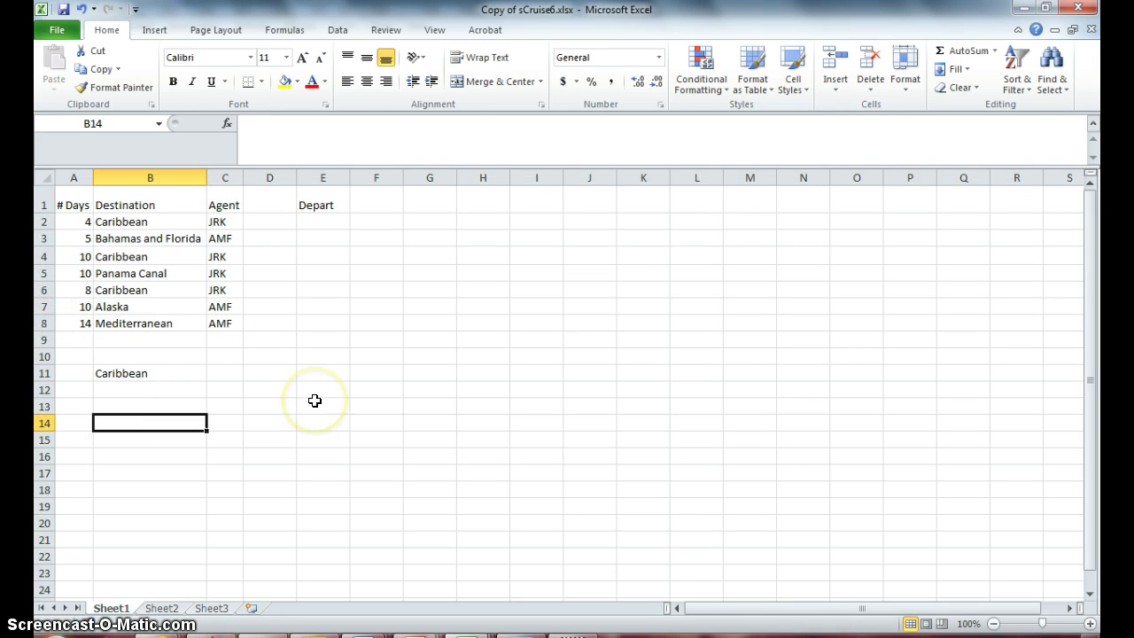